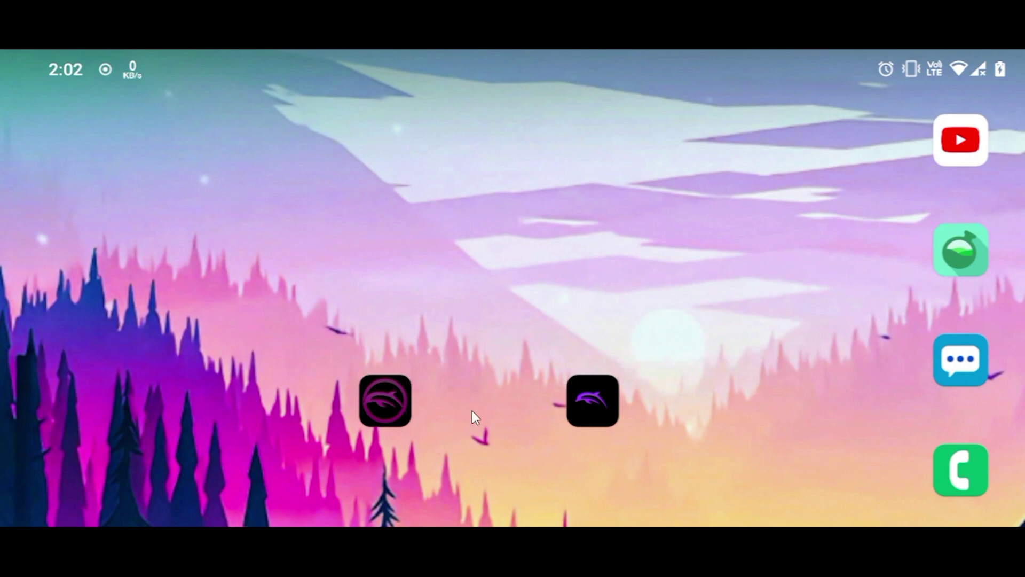
Launch Twilight Princess in Dolphin MMJR, start it from the title screen, then open the save-state slots
left_click(390, 400)
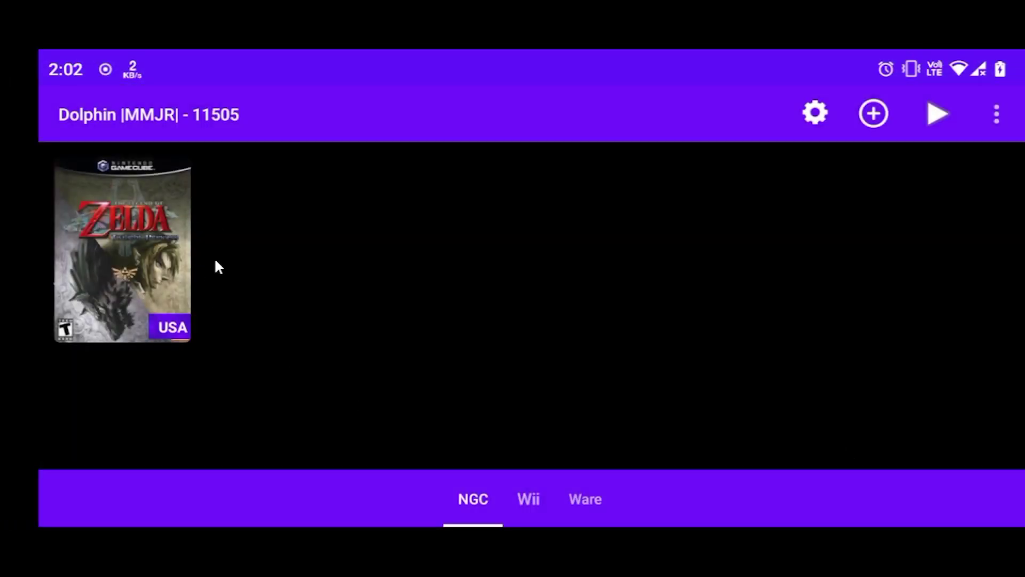
left_click(130, 259)
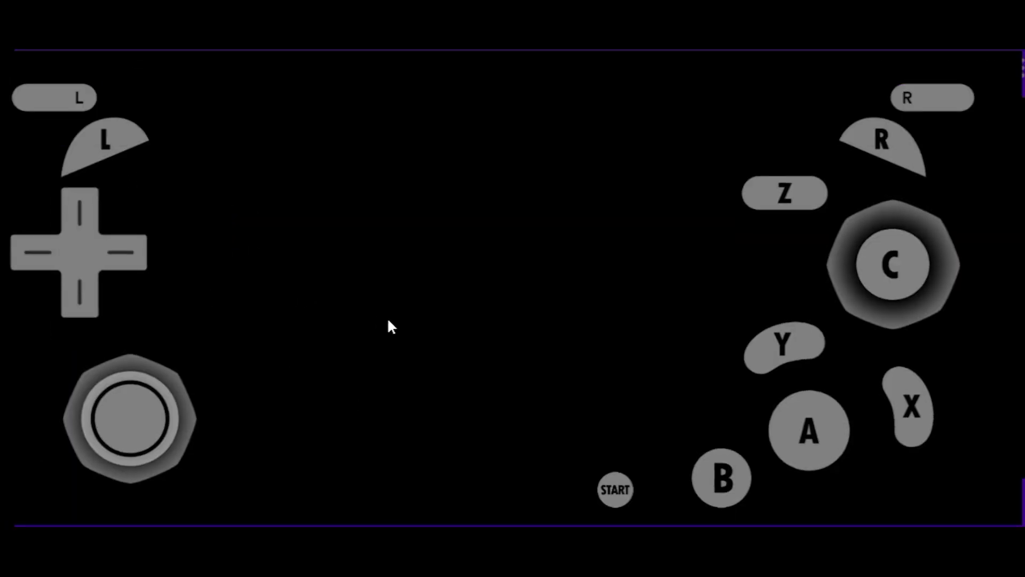
left_click(744, 486)
left_click(100, 436)
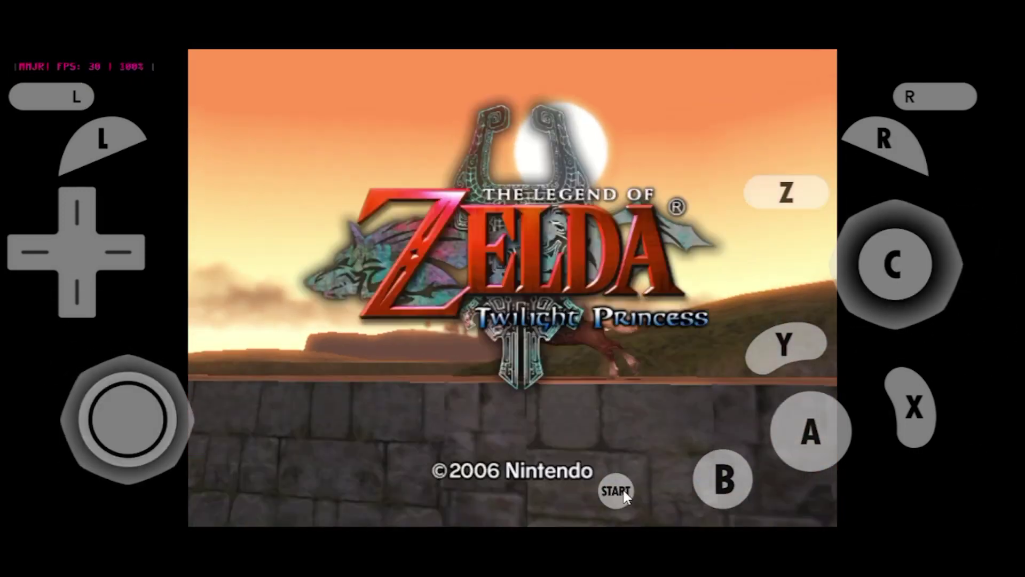
left_click(616, 490)
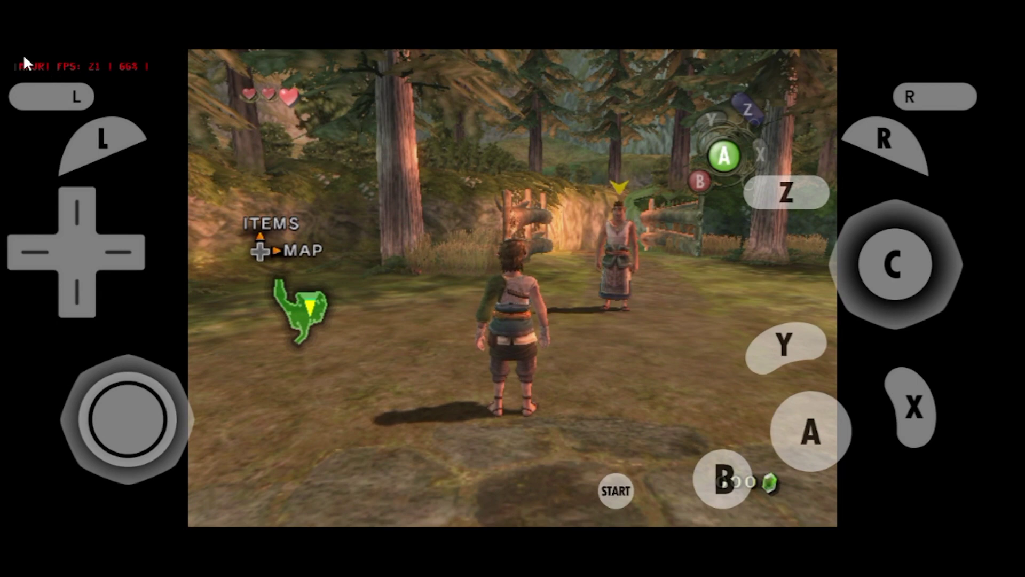
key("Escape")
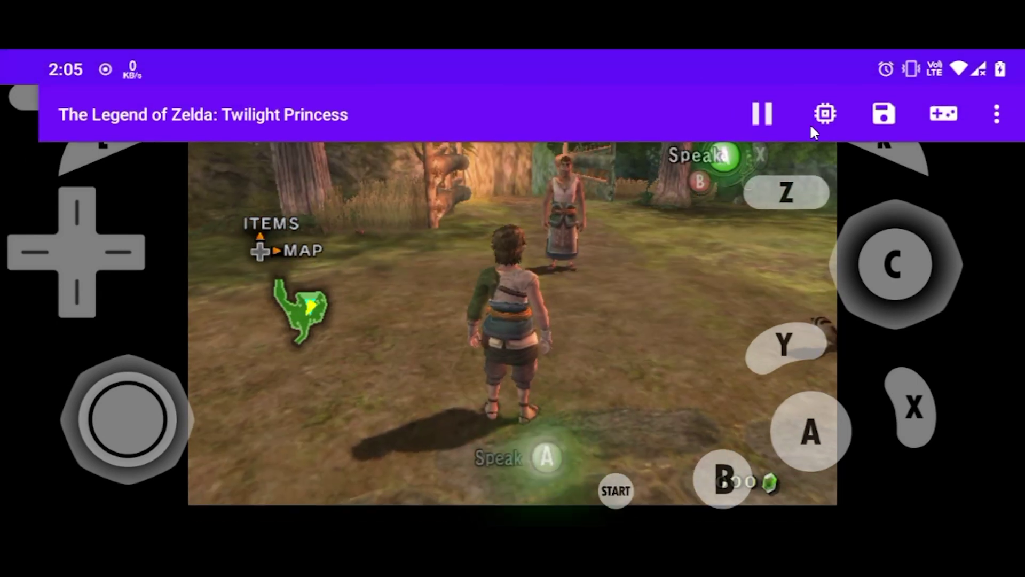
left_click(883, 113)
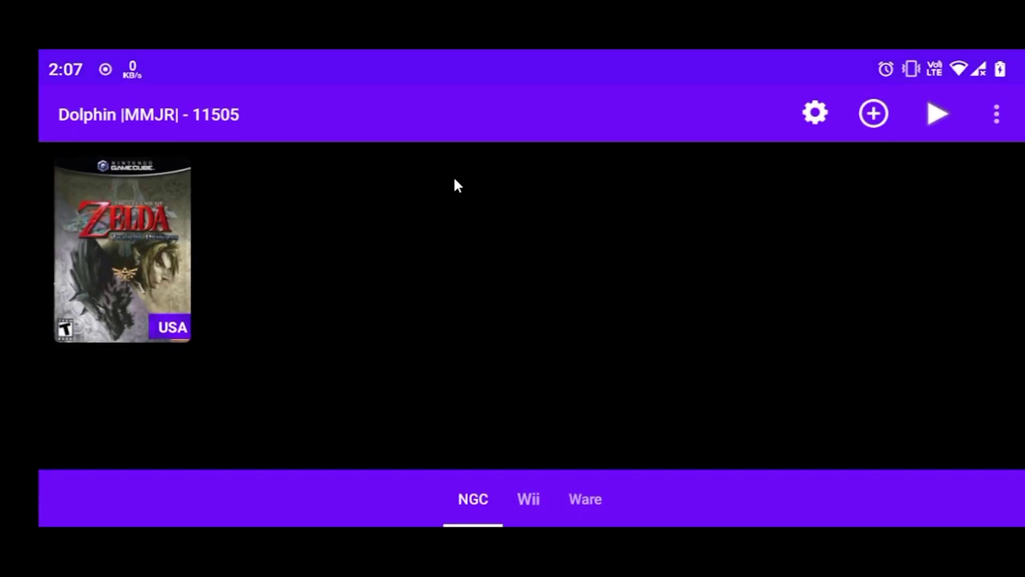
Change the Graphics Settings video backend from OpenGL to Vulkan and save
left_click(814, 113)
left_click(131, 267)
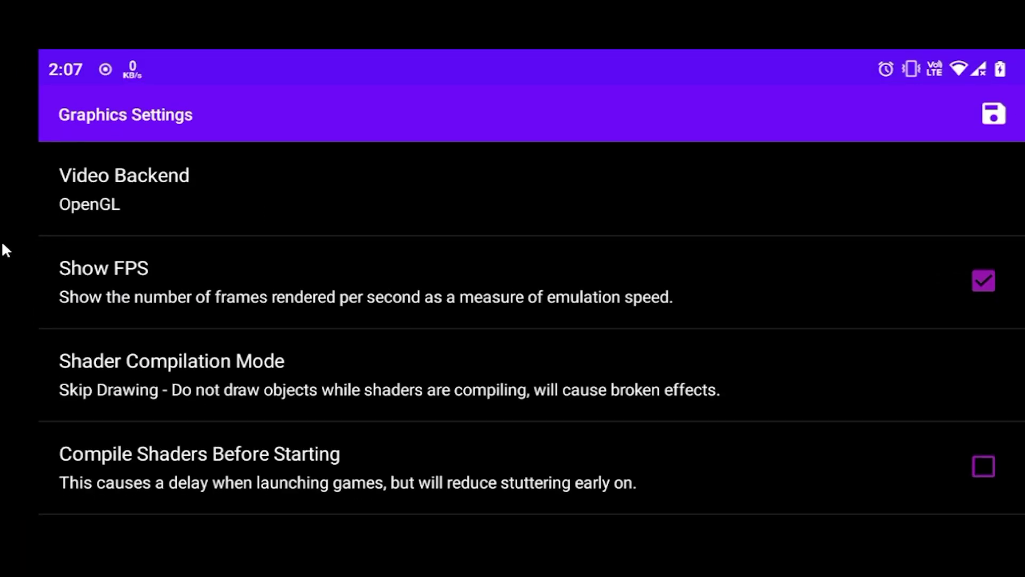
left_click(121, 188)
left_click(336, 306)
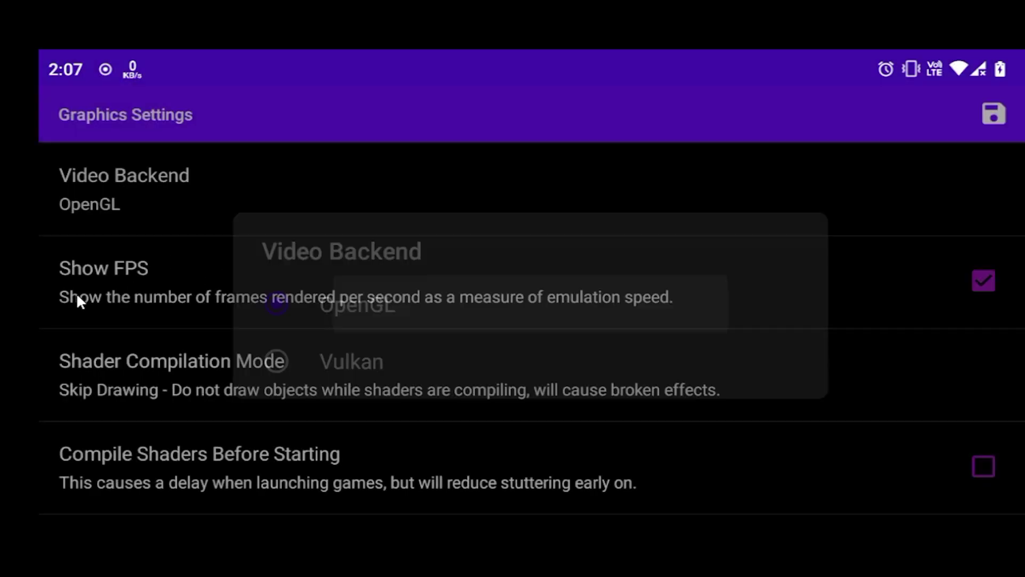
left_click(97, 234)
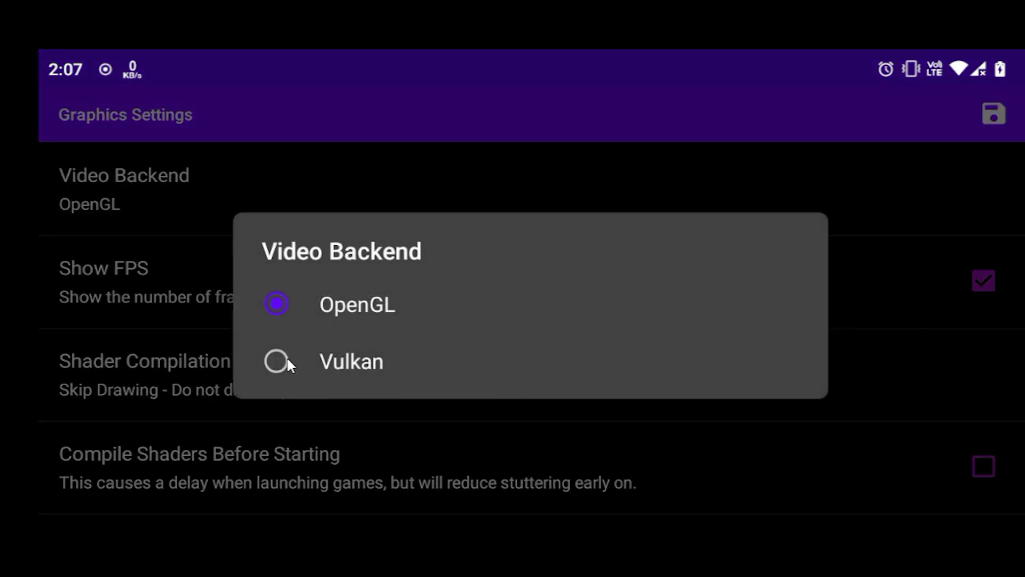
left_click(287, 365)
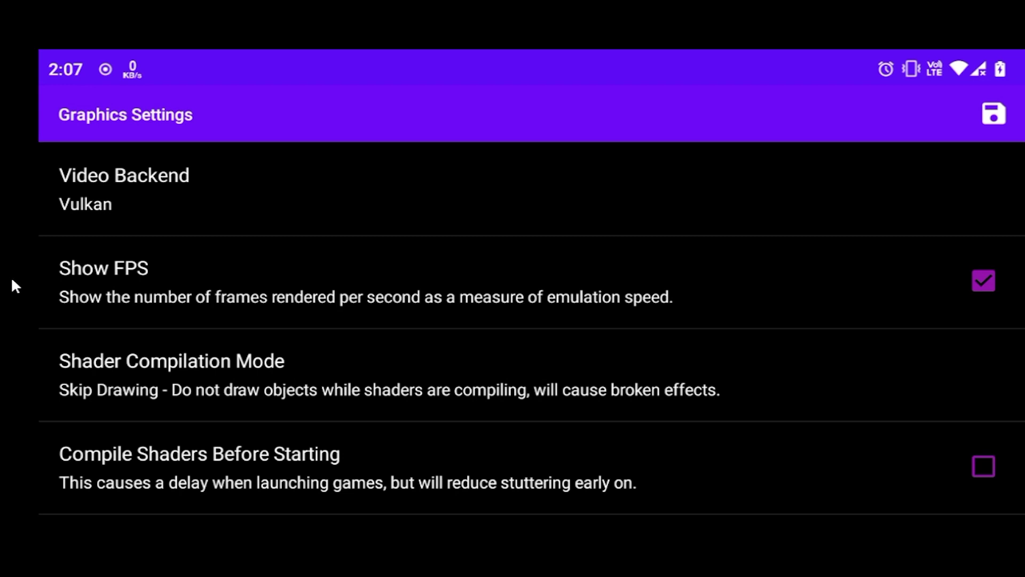
key("Escape")
Relaunch Twilight Princess under Vulkan and load the saved state from slot 1
left_click(130, 229)
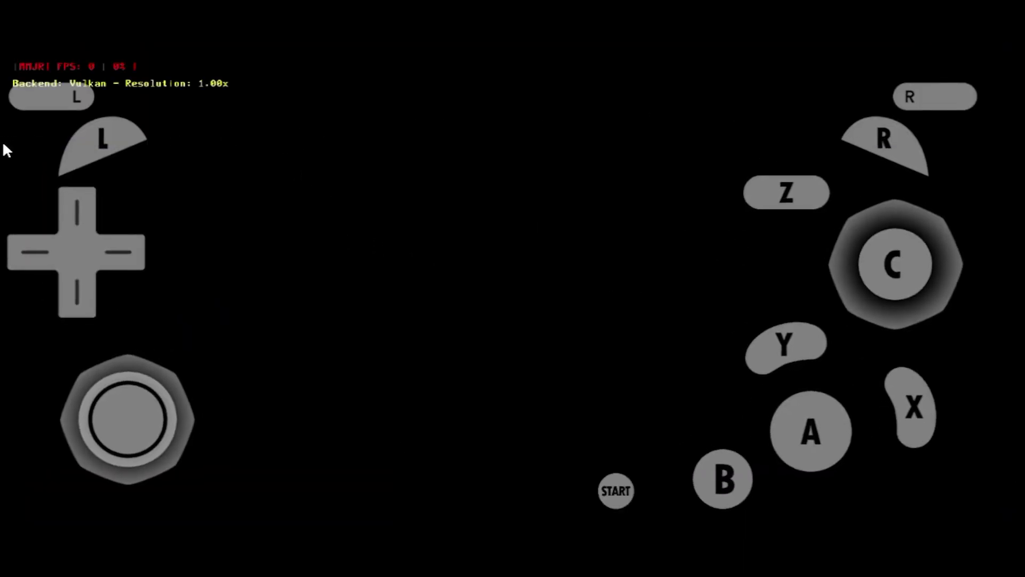
key("Escape")
left_click(871, 117)
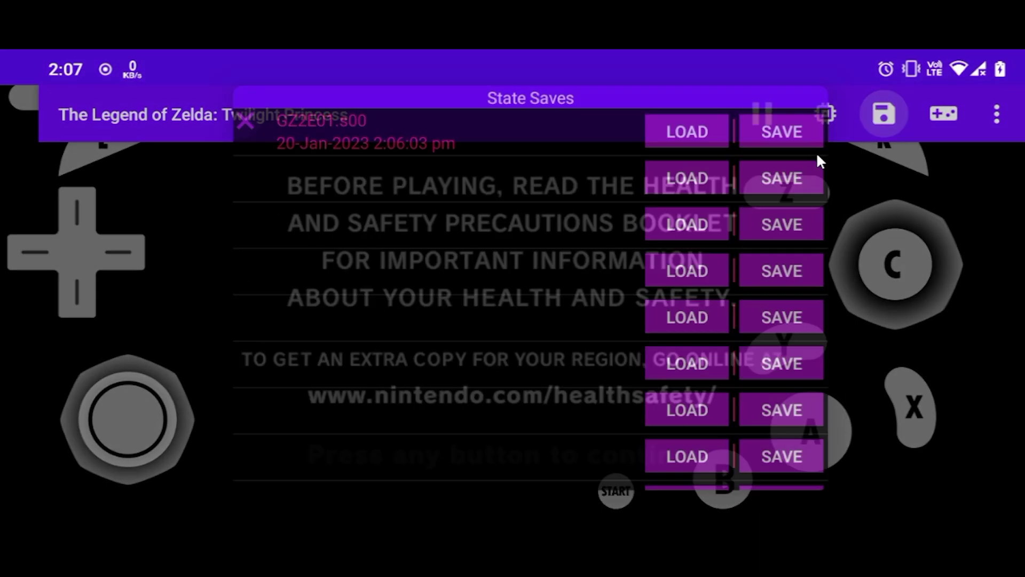
left_click(716, 132)
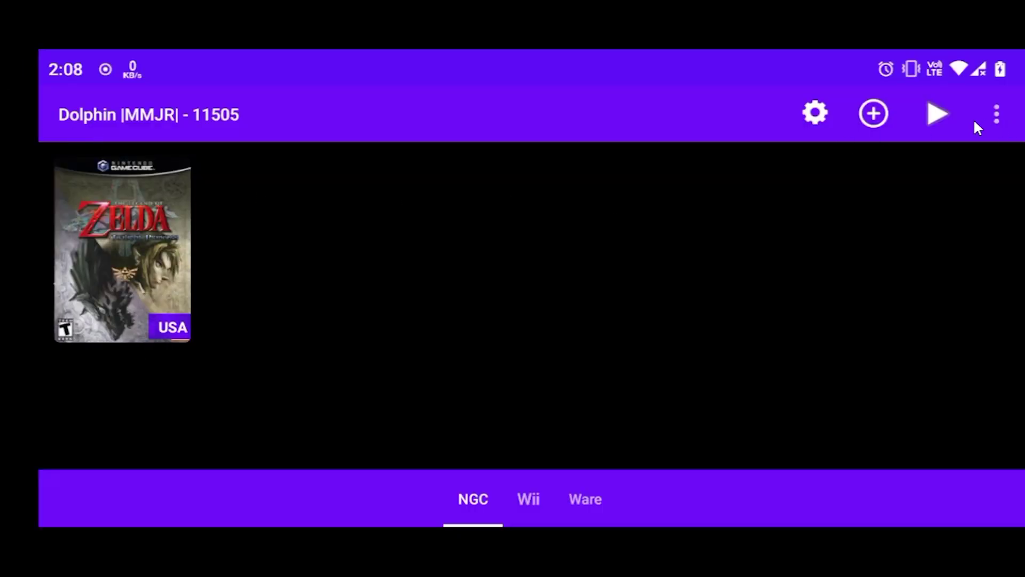
Set Enhancements > Internal Resolution to 1.5x Native
left_click(806, 111)
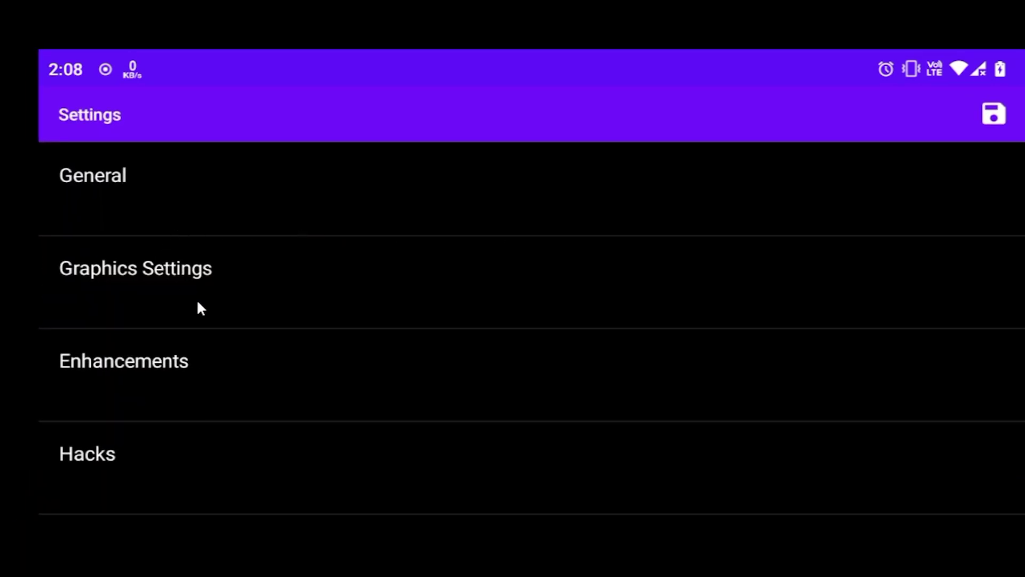
left_click(193, 374)
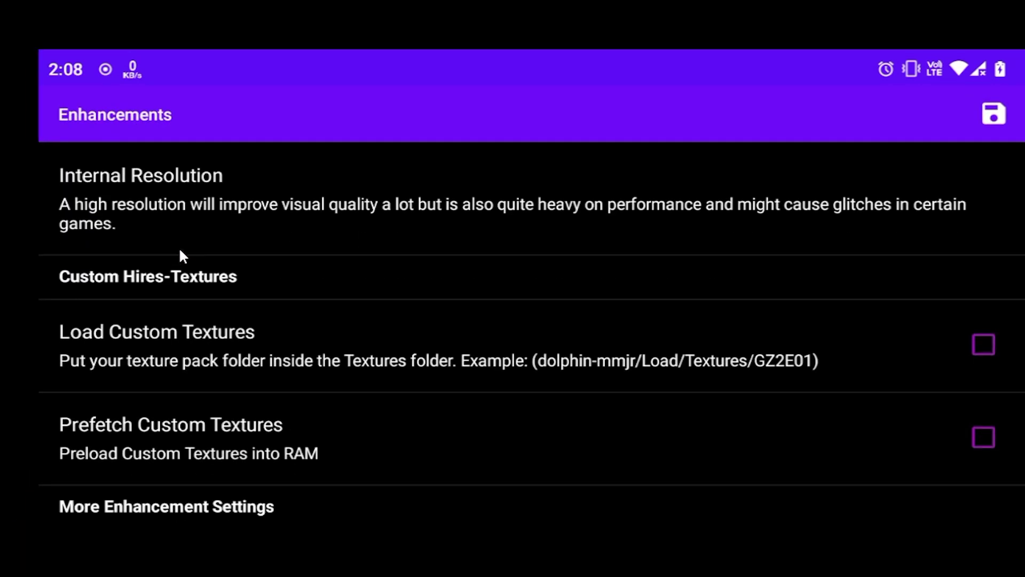
left_click(174, 214)
left_click(424, 254)
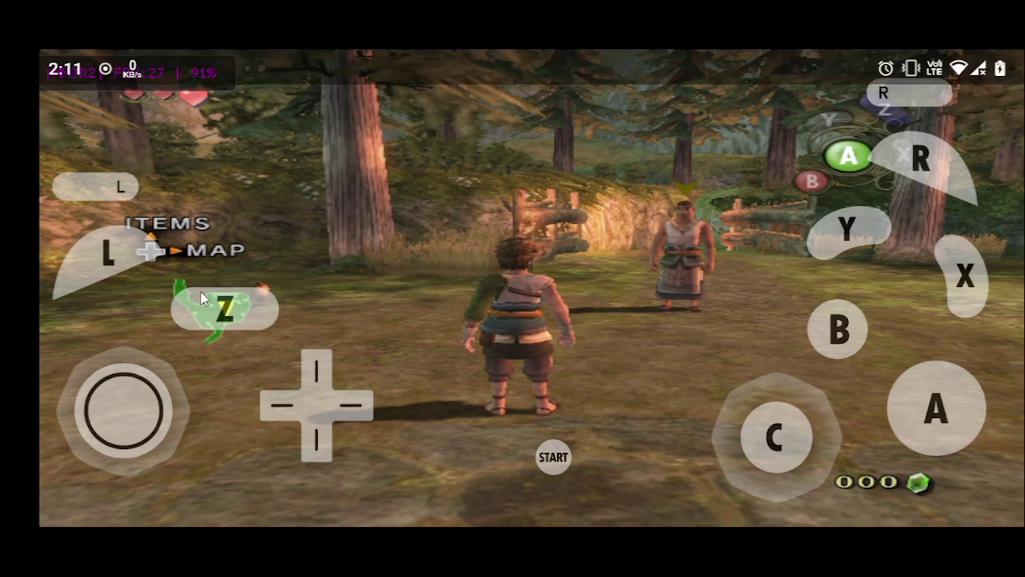
Quick-save the game state in Dolphin MMJR2 and exit emulation to the game list
left_click_drag(25, 135, 248, 165)
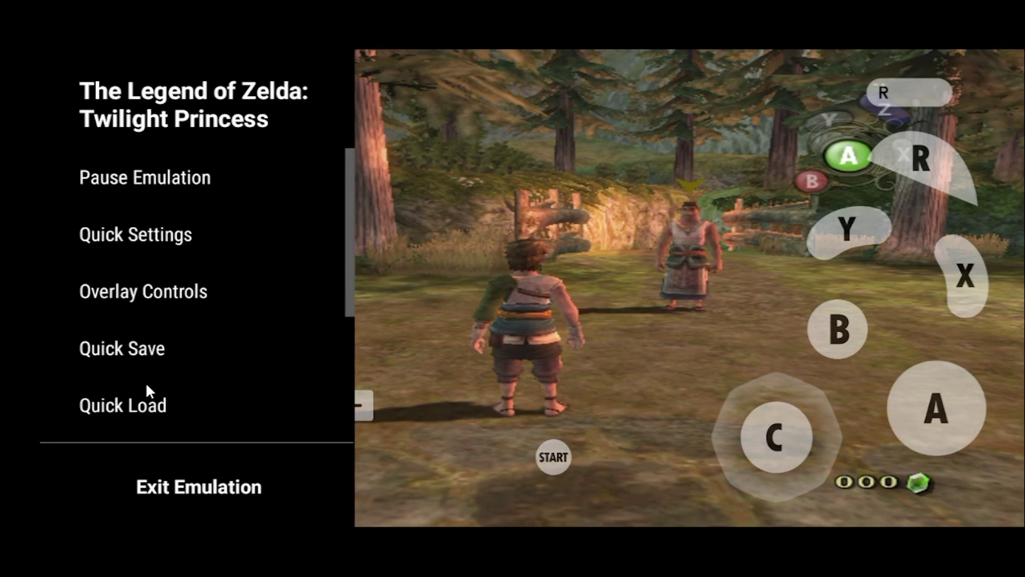
left_click(142, 355)
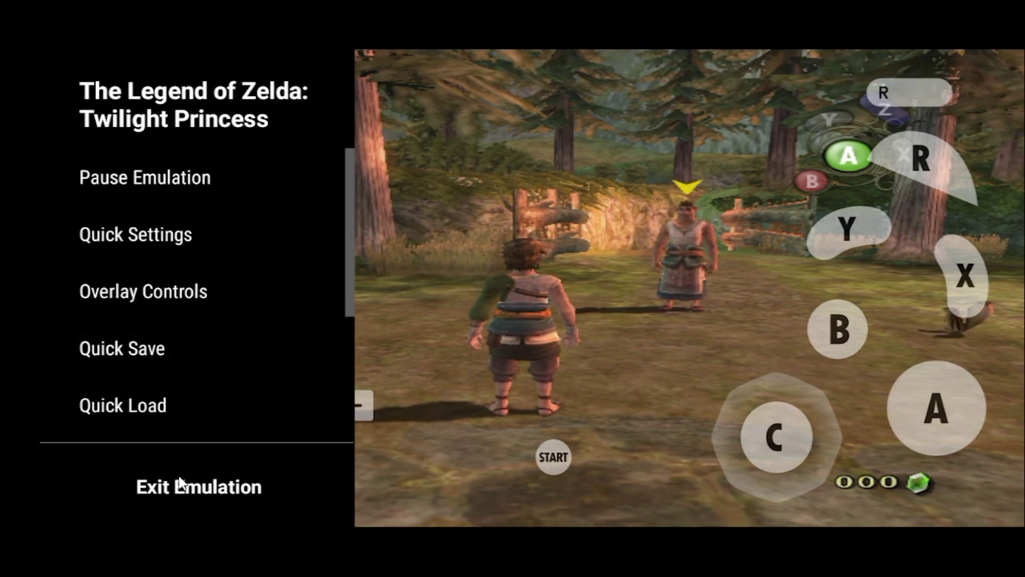
left_click(321, 484)
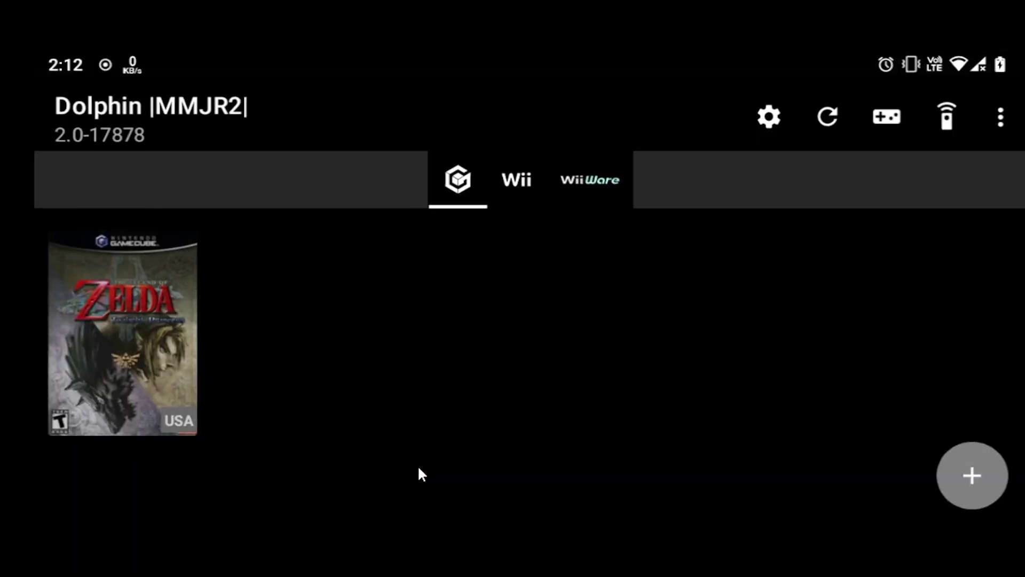
Set the Graphics Settings video backend to Vulkan and return to the game list
left_click(764, 117)
left_click(145, 298)
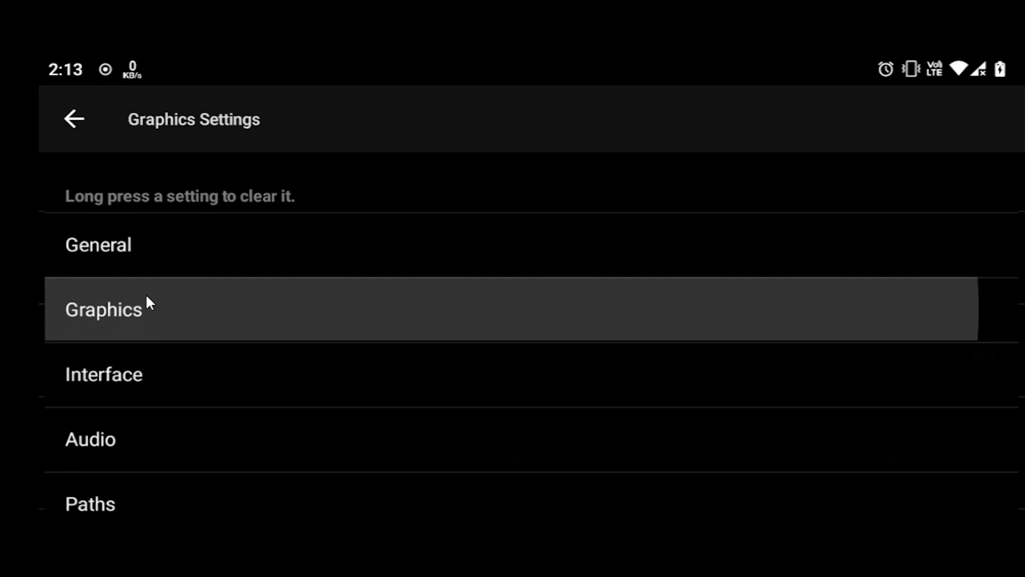
left_click(387, 235)
left_click(304, 332)
left_click(73, 119)
left_click(74, 119)
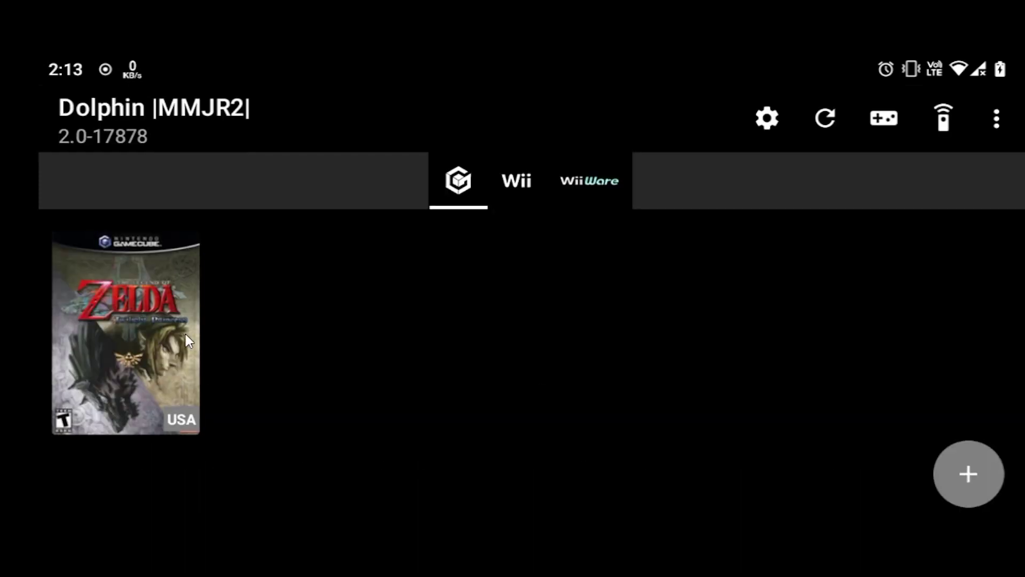
Relaunch Twilight Princess, resume play from the loaded state, then reopen the emulator menu
left_click(185, 334)
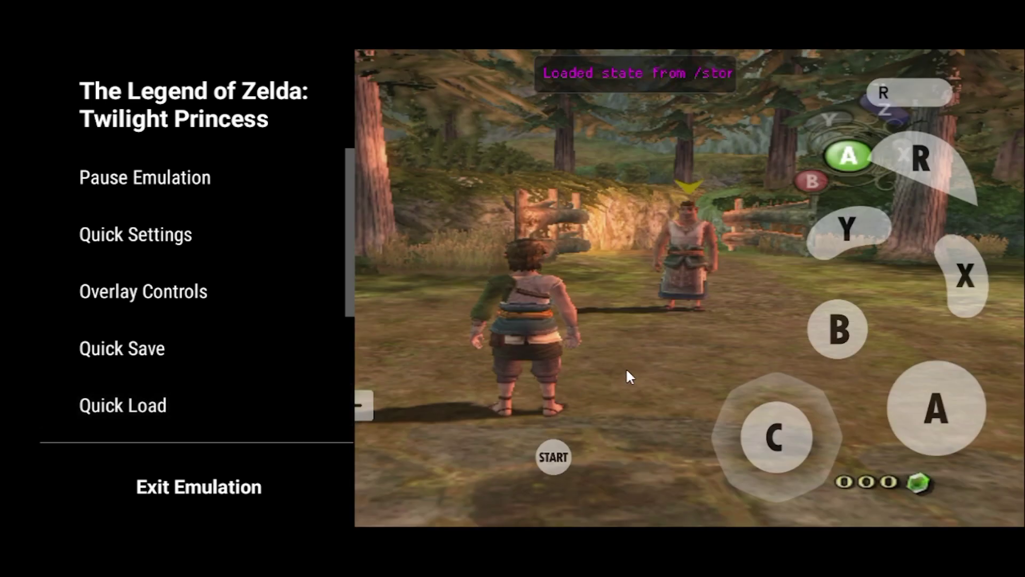
left_click(642, 358)
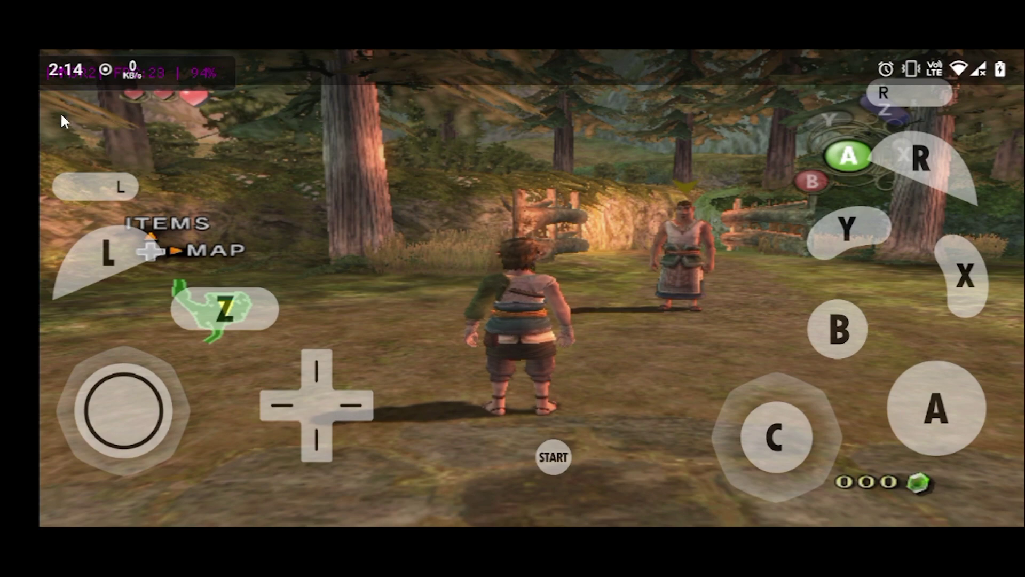
key("Escape")
Exit the game and choose a new Internal Resolution under Graphics > Enhancements
left_click(240, 490)
left_click(779, 140)
left_click(224, 334)
scroll(290, 432, "down", 10)
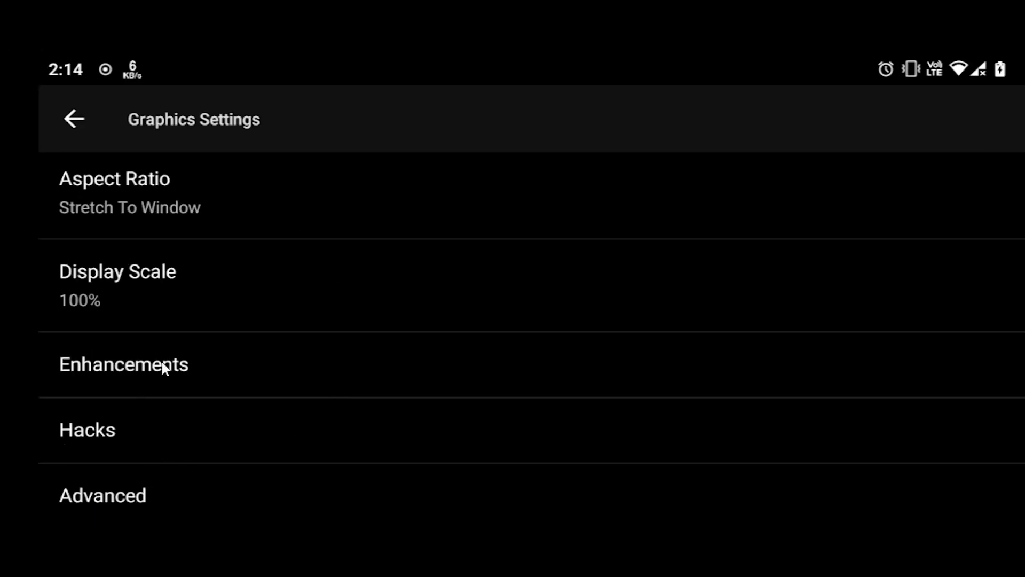
left_click(153, 369)
left_click(303, 222)
left_click(323, 238)
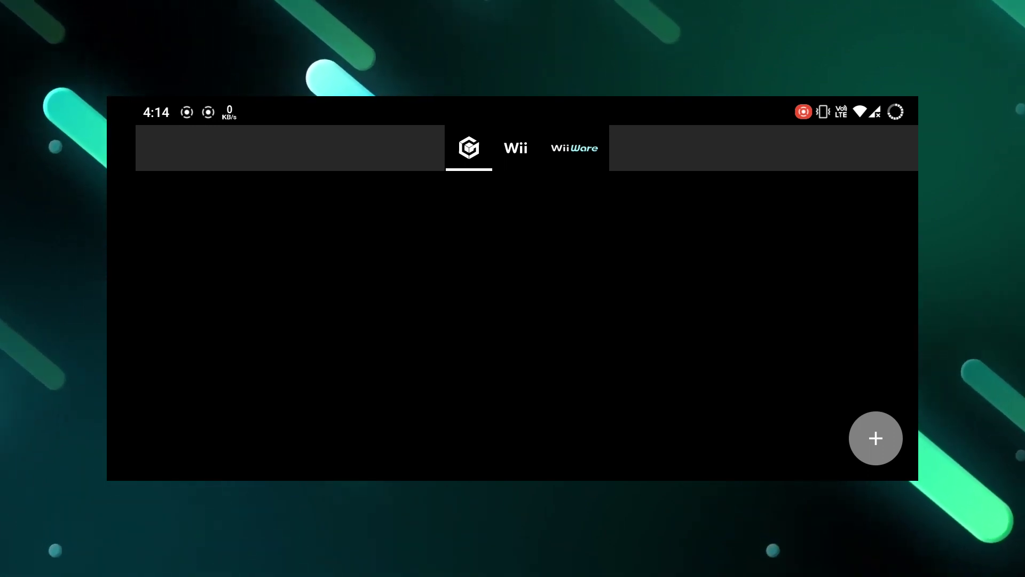
Add the Samsung SD card's GC folder as a game folder and allow access
left_click(885, 442)
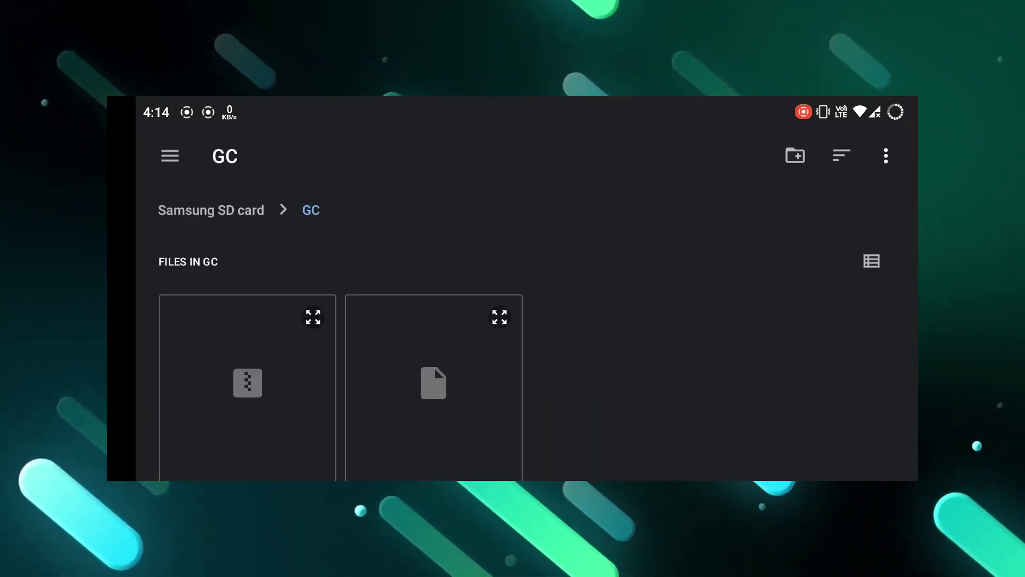
left_click_drag(638, 366, 663, 220)
left_click(160, 155)
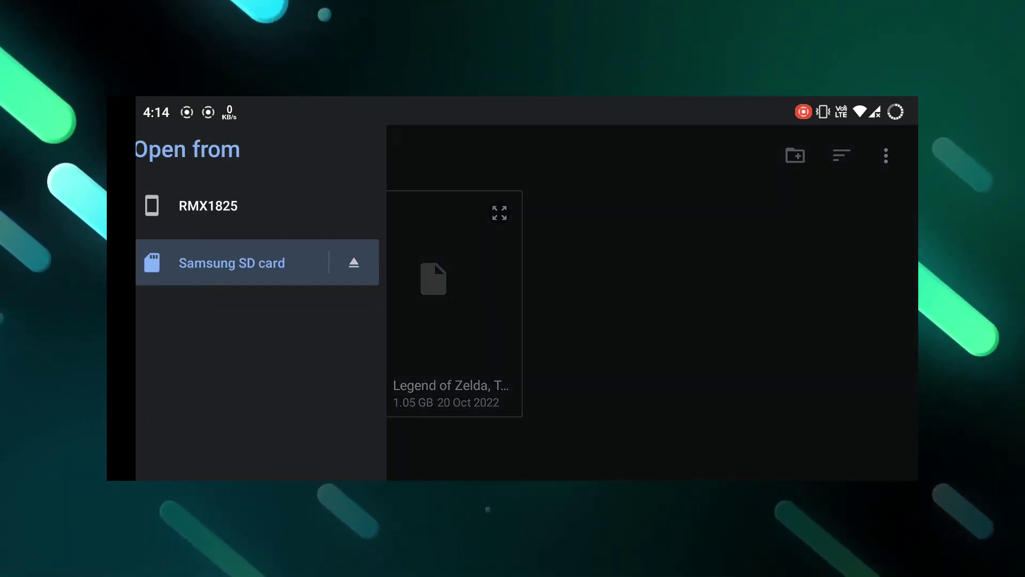
left_click(241, 264)
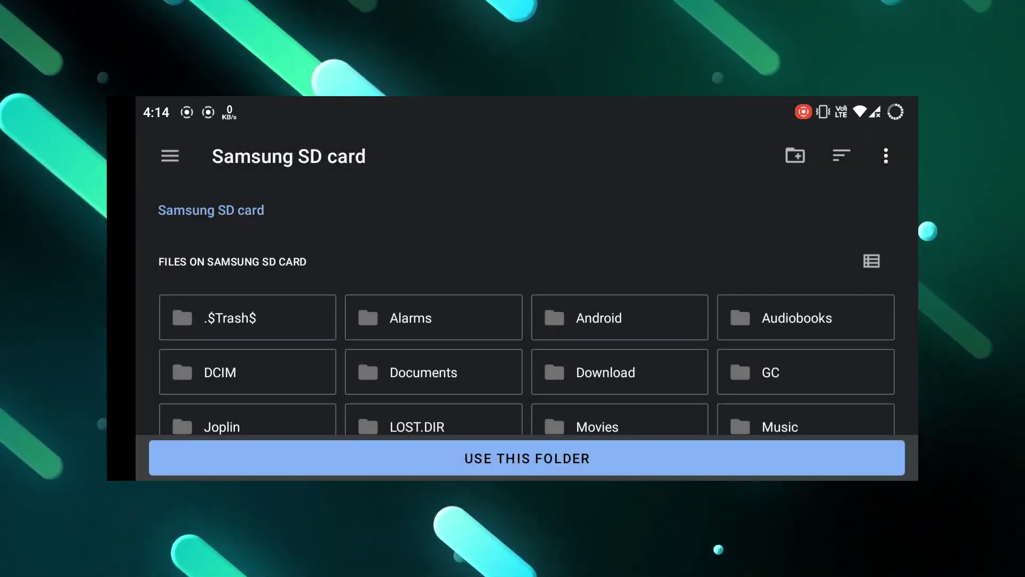
left_click(812, 375)
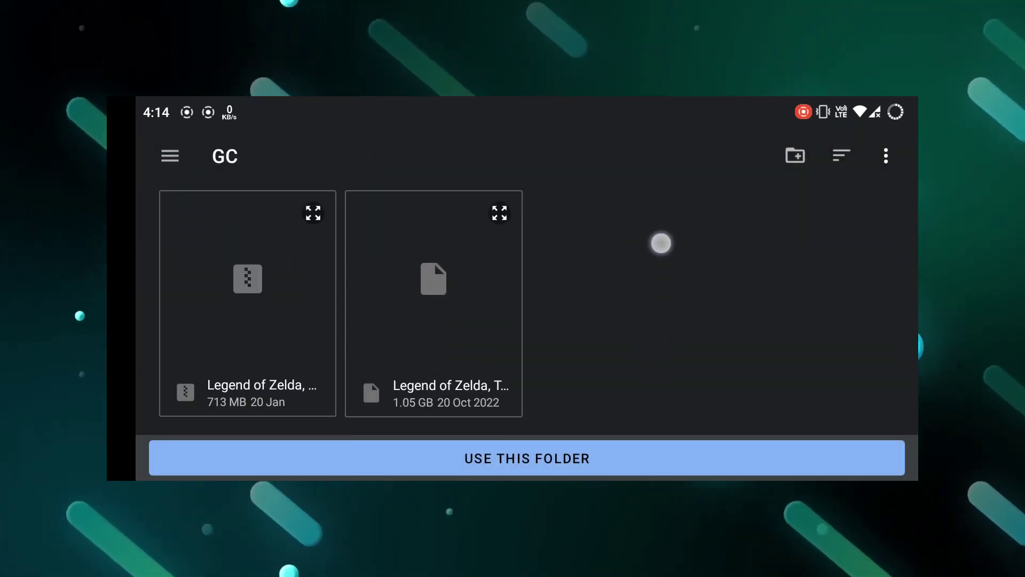
left_click(555, 457)
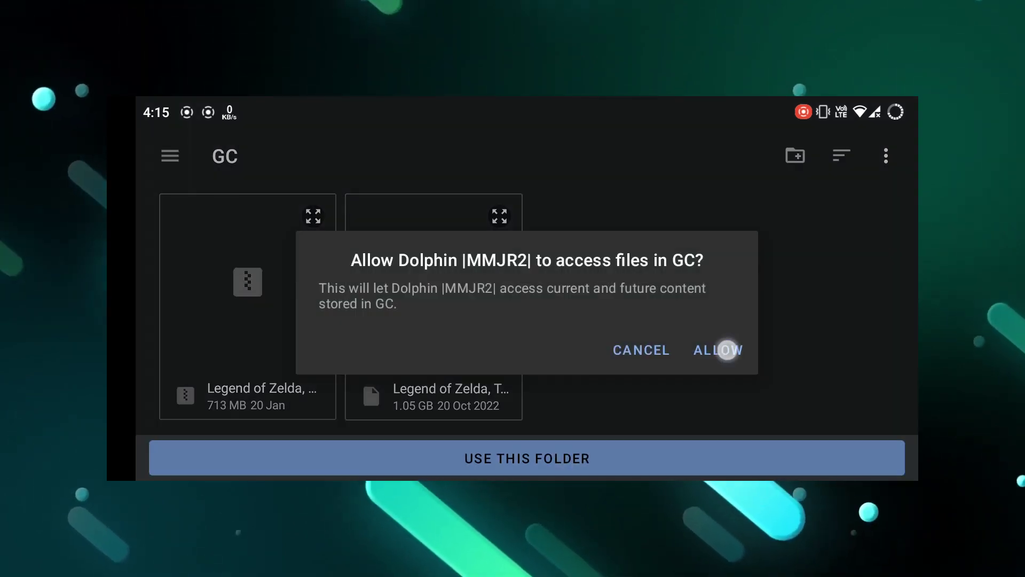
left_click(727, 350)
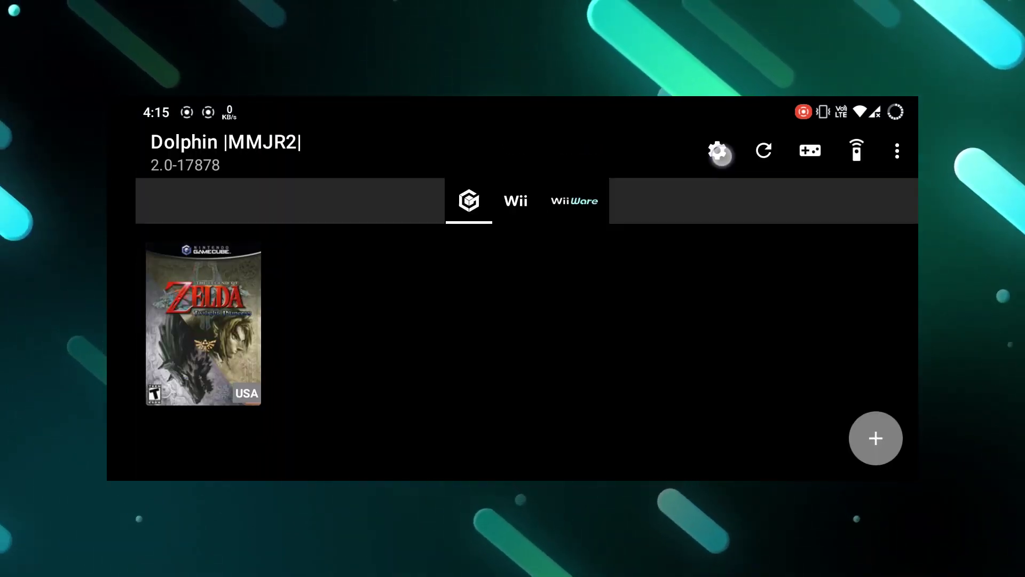
Set the Graphics Settings video backend to Vulkan
left_click(720, 151)
left_click(584, 305)
left_click(584, 259)
left_click(411, 328)
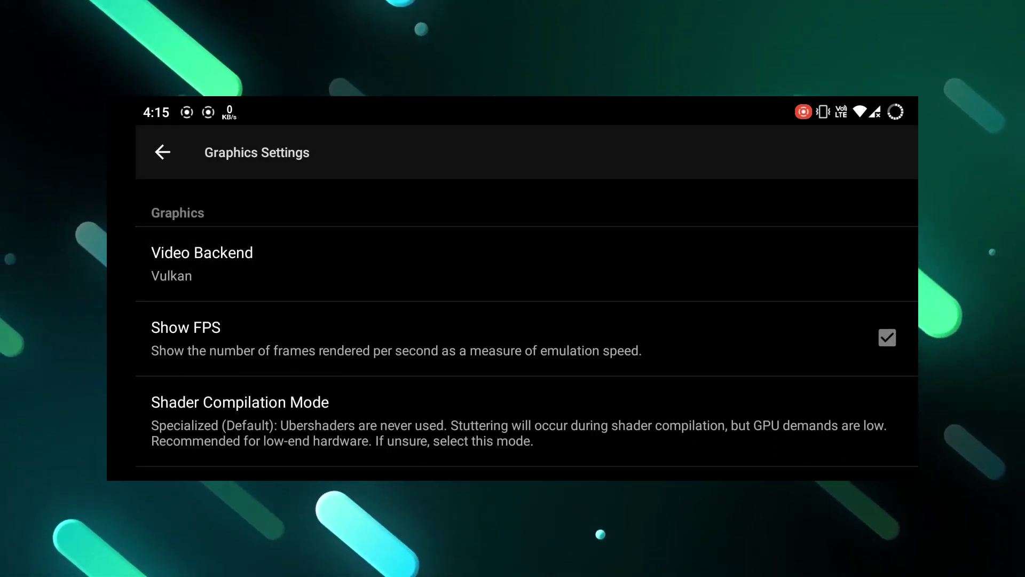